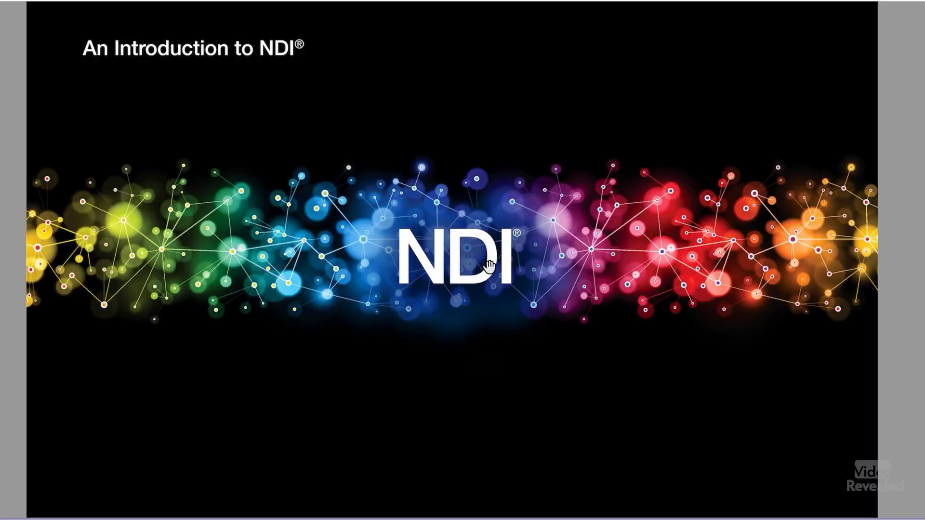
Scroll down the NDI introduction guide PDF toward the contents page
{"action": "scroll", "coordinate": [509, 255], "scroll_direction": "down", "scroll_amount": 1}
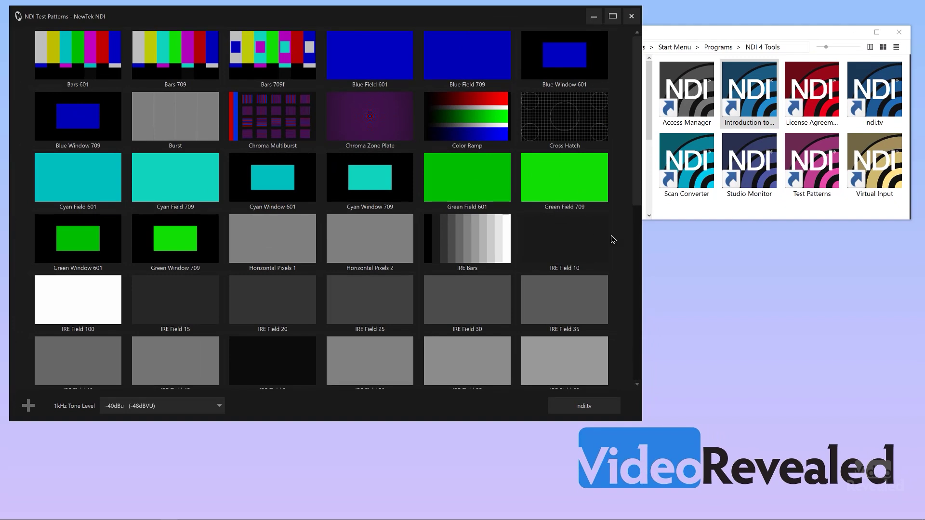
Output the Bars 709 colour bars pattern to the networked laptop
{"action": "scroll", "coordinate": [337, 221], "scroll_direction": "down", "scroll_amount": 7}
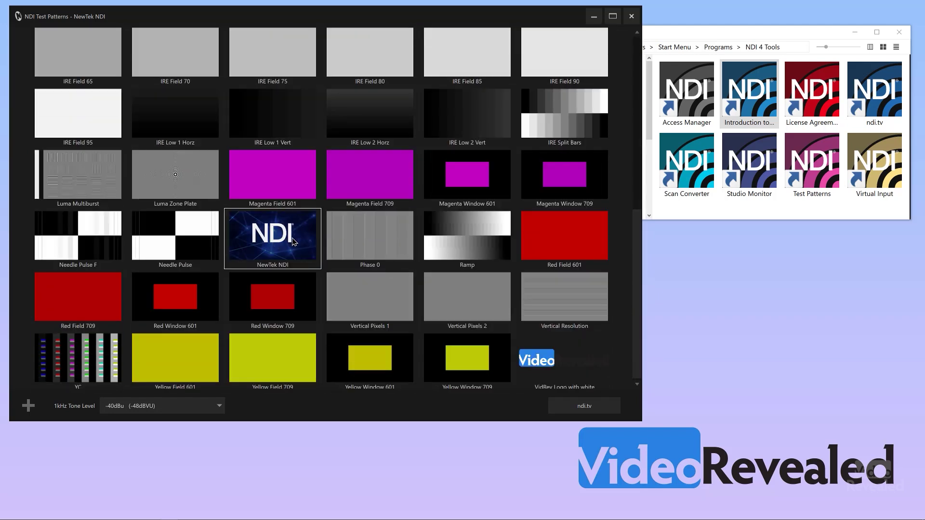
{"action": "scroll", "coordinate": [293, 241], "scroll_direction": "up", "scroll_amount": 6}
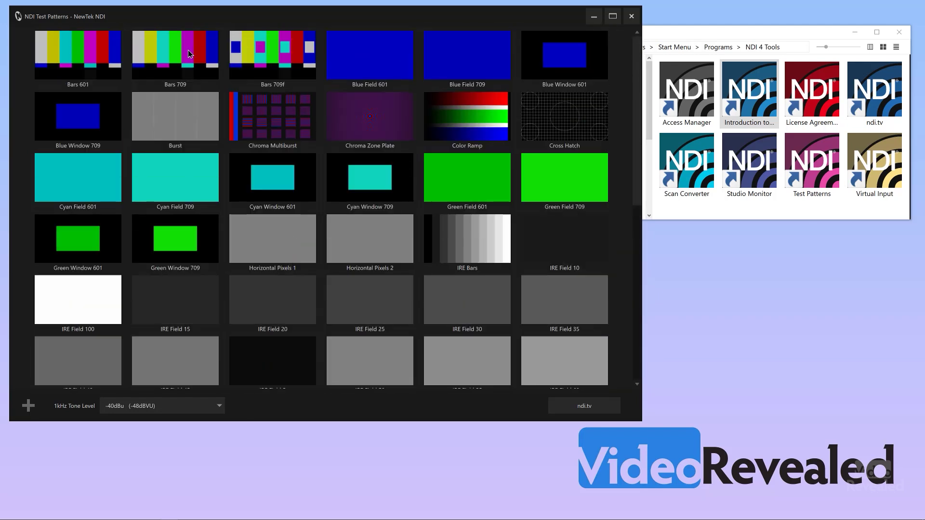
{"action": "left_click", "coordinate": [174, 51]}
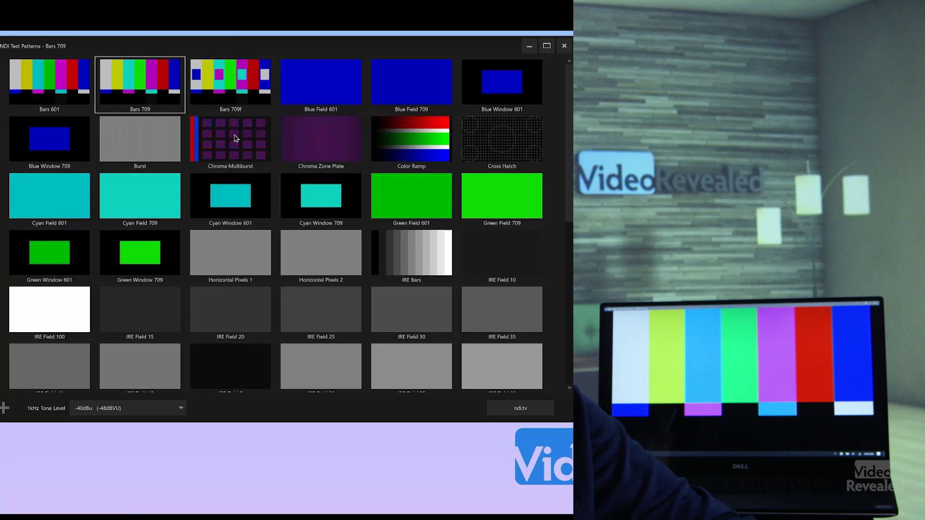
Switch the output through Chroma Multiburst, IRE Bars and IRE Split Bars
{"action": "left_click", "coordinate": [236, 138]}
{"action": "scroll", "coordinate": [226, 231], "scroll_direction": "down", "scroll_amount": 1}
{"action": "left_click", "coordinate": [392, 220]}
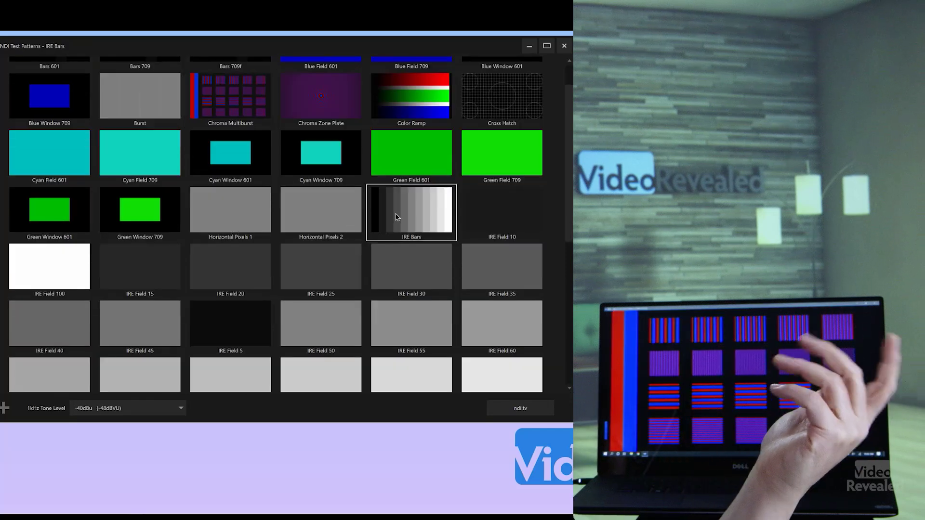
{"action": "scroll", "coordinate": [400, 257], "scroll_direction": "down", "scroll_amount": 1}
{"action": "scroll", "coordinate": [401, 255], "scroll_direction": "down", "scroll_amount": 2}
{"action": "left_click", "coordinate": [479, 262]}
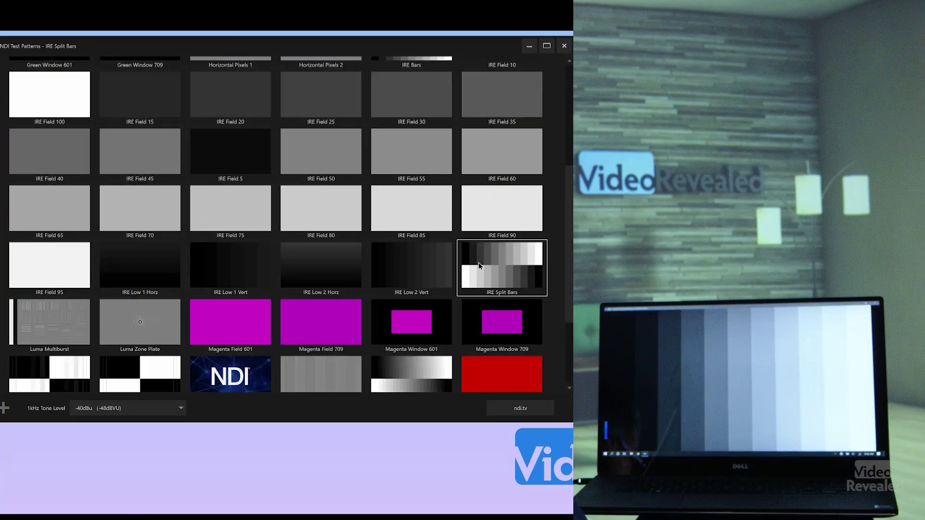
Try Needle Pulse, Phase 0 and Vertical Pixels 1, ending on VidRev Logo with white
{"action": "scroll", "coordinate": [478, 261], "scroll_direction": "down", "scroll_amount": 3}
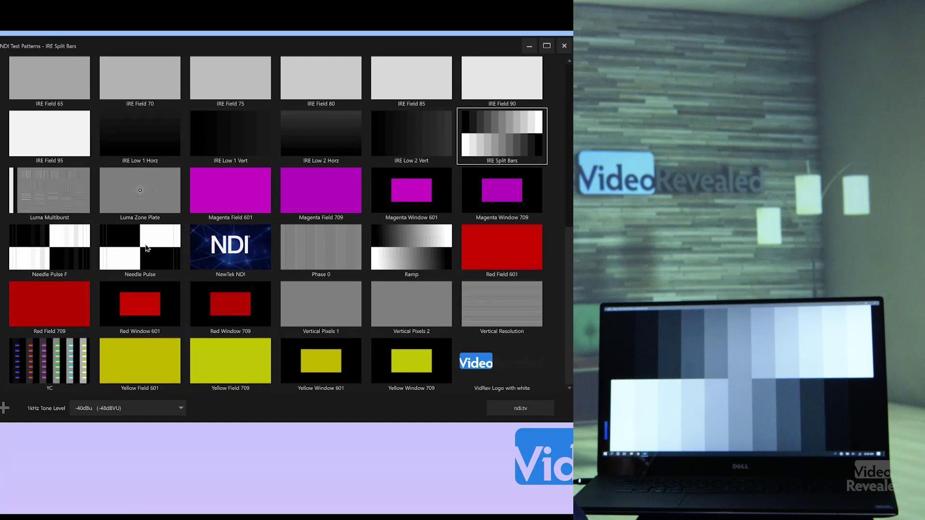
{"action": "left_click", "coordinate": [150, 250]}
{"action": "left_click", "coordinate": [294, 254]}
{"action": "left_click", "coordinate": [291, 313]}
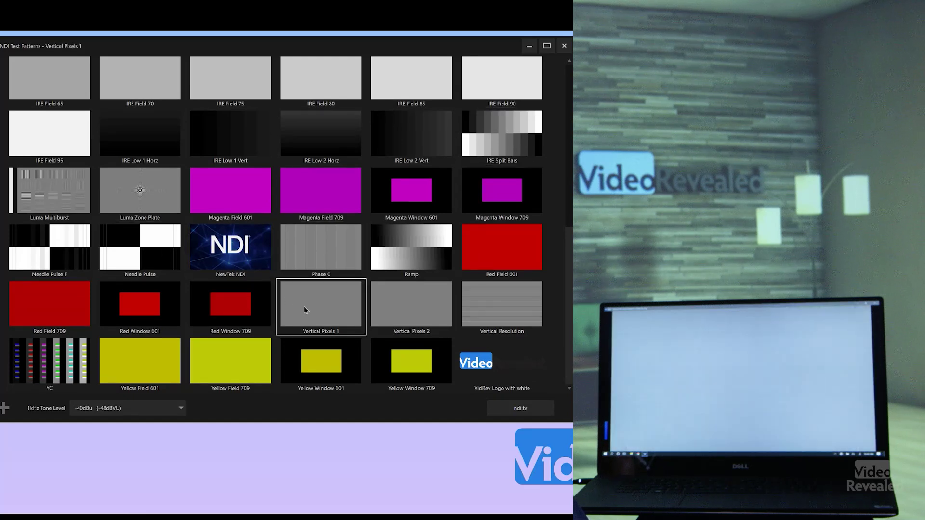
{"action": "left_click", "coordinate": [477, 365]}
{"action": "scroll", "coordinate": [477, 365], "scroll_direction": "up", "scroll_amount": 3}
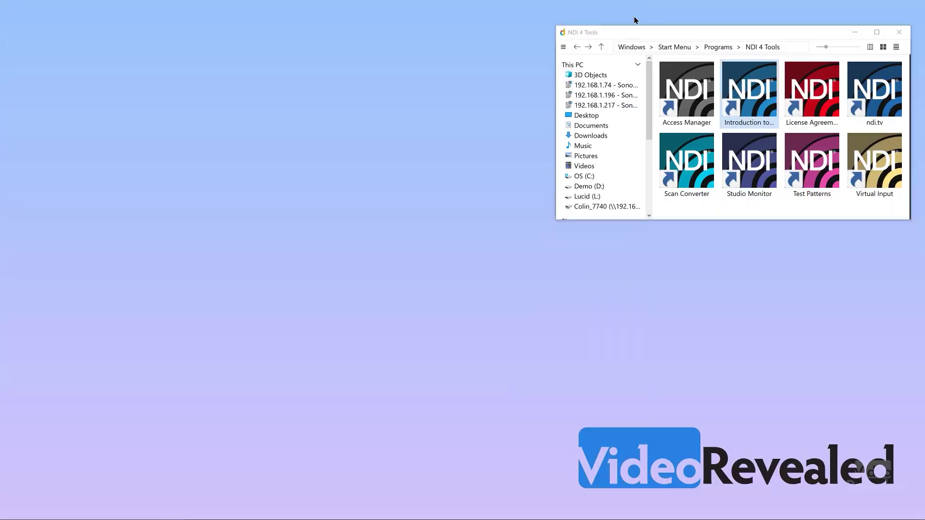
In Premiere Pro, scrub the Tea Harvest playhead to about 01:12 and start playback
{"action": "mouse_move", "coordinate": [245, 510]}
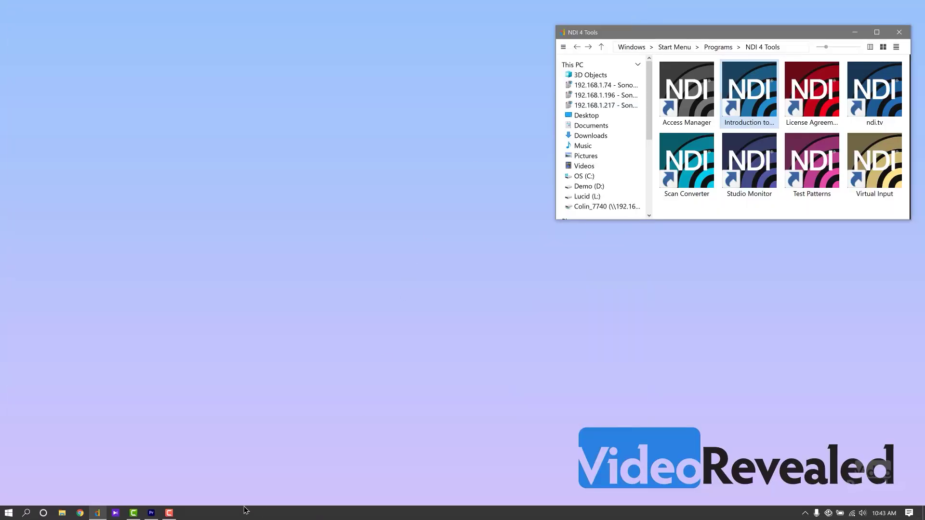
{"action": "left_click", "coordinate": [152, 513]}
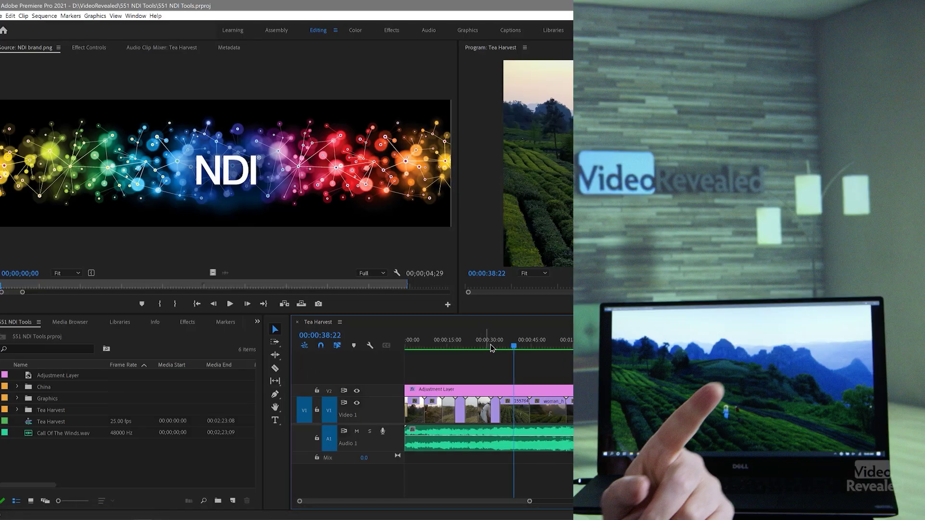
{"action": "left_click", "coordinate": [487, 345]}
{"action": "left_click_drag", "start_coordinate": [149, 348], "coordinate": [257, 353]}
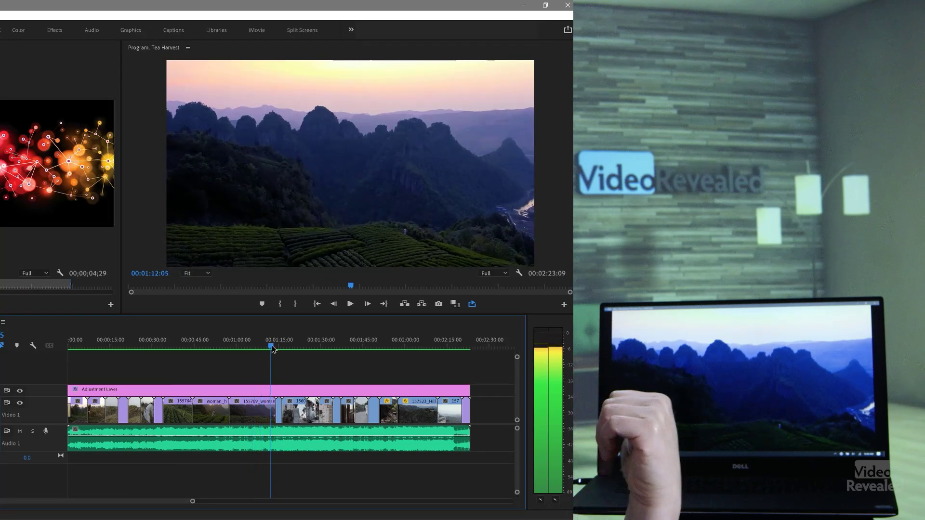
{"action": "left_click_drag", "start_coordinate": [273, 348], "coordinate": [284, 348]}
{"action": "key", "text": "space"}
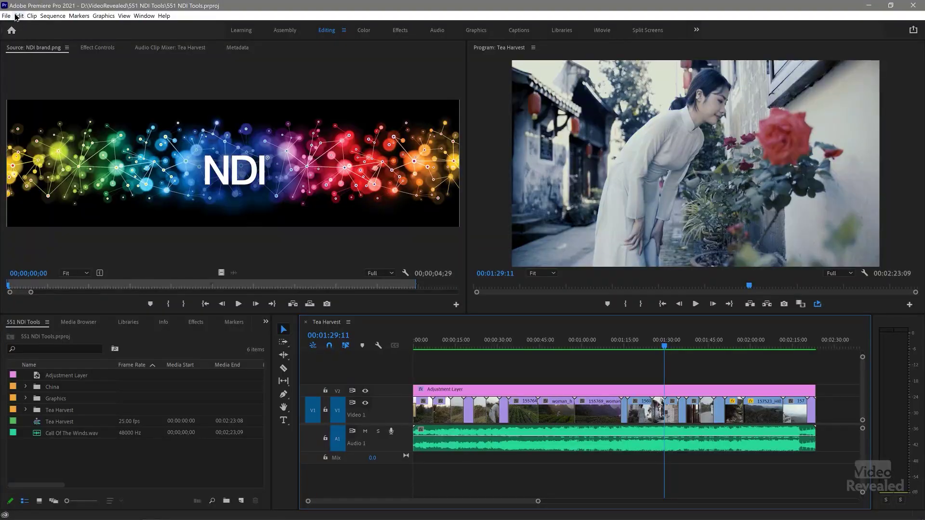
{"action": "left_click", "coordinate": [18, 16]}
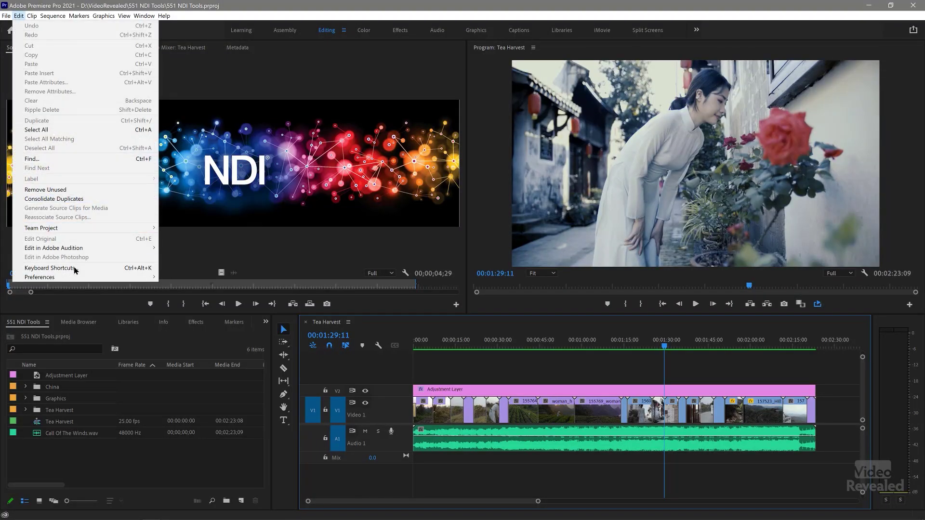
Go to Edit > Preferences > Playback
{"action": "mouse_move", "coordinate": [76, 279]}
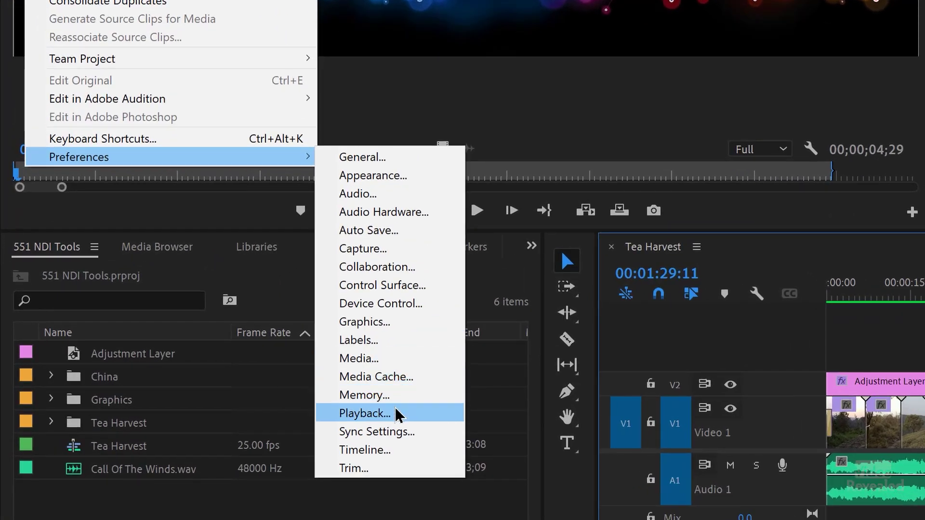
{"action": "left_click", "coordinate": [203, 406]}
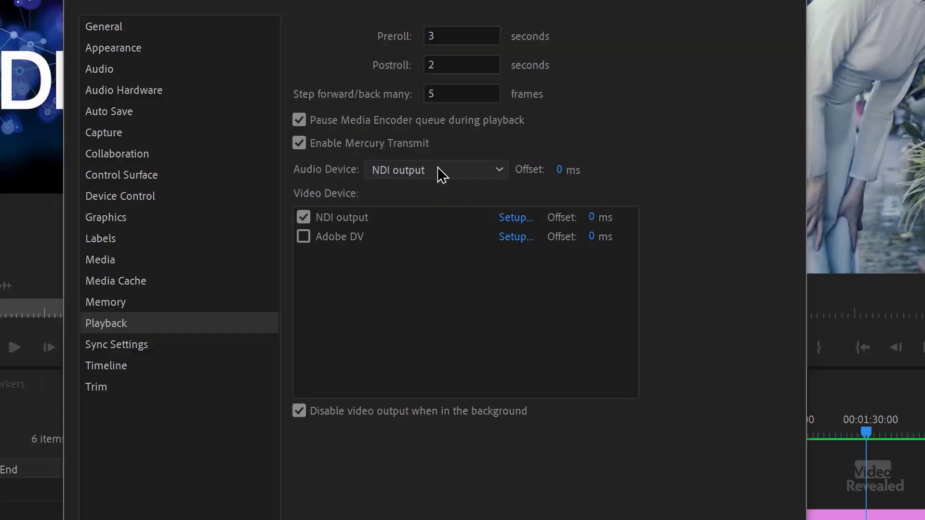
Keep NDI output selected as the playback Audio Device
{"action": "left_click", "coordinate": [440, 173]}
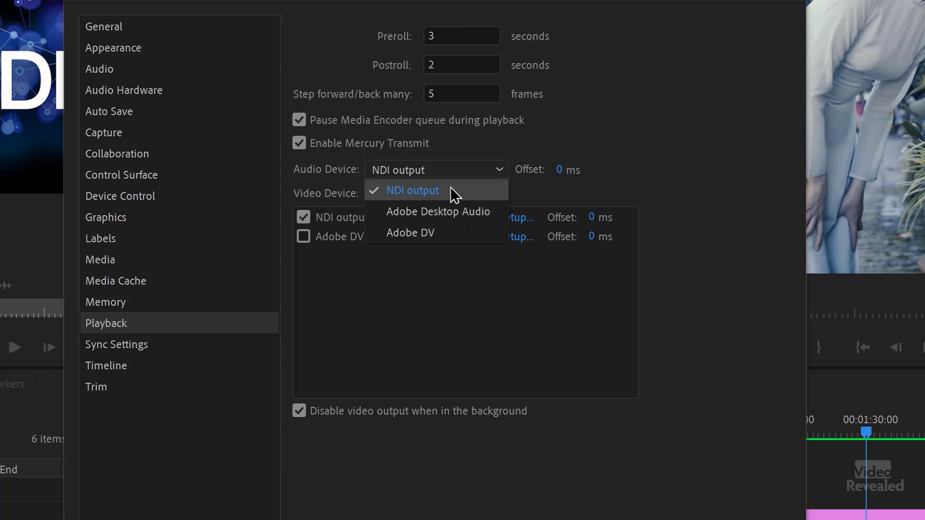
{"action": "left_click", "coordinate": [420, 193]}
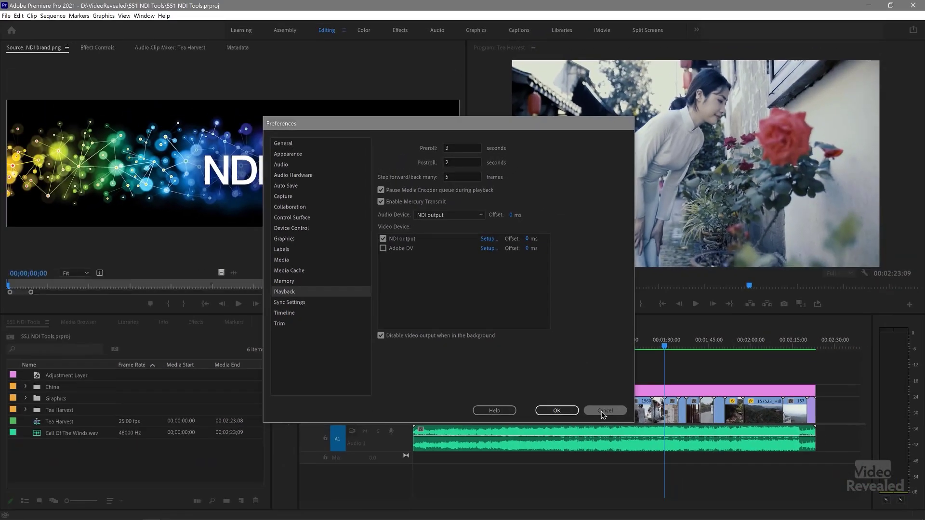
Apply the preferences and jump the playhead to the mountain shot near 00:01:00:00
{"action": "left_click", "coordinate": [588, 468]}
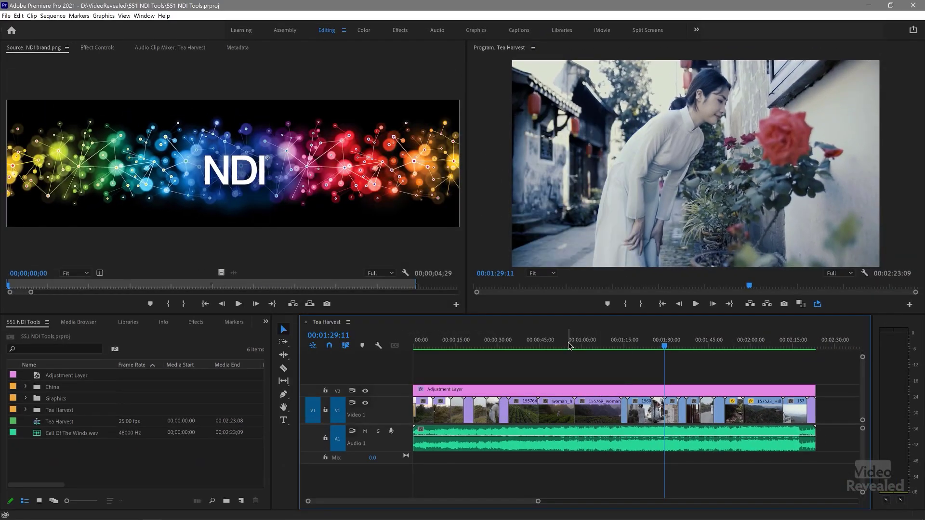
{"action": "left_click", "coordinate": [568, 345]}
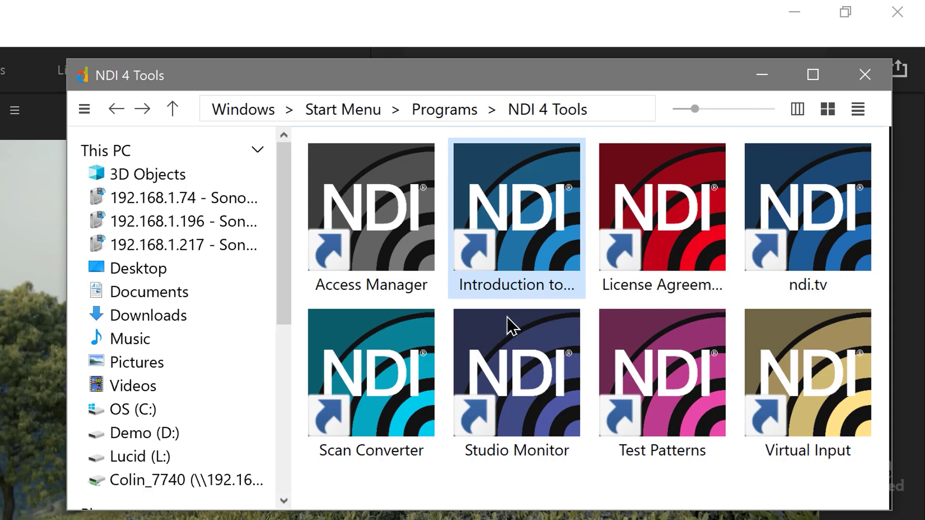
Launch NDI Virtual Input from the NDI 4 Tools folder and reveal its tray icon
{"action": "left_click", "coordinate": [811, 379]}
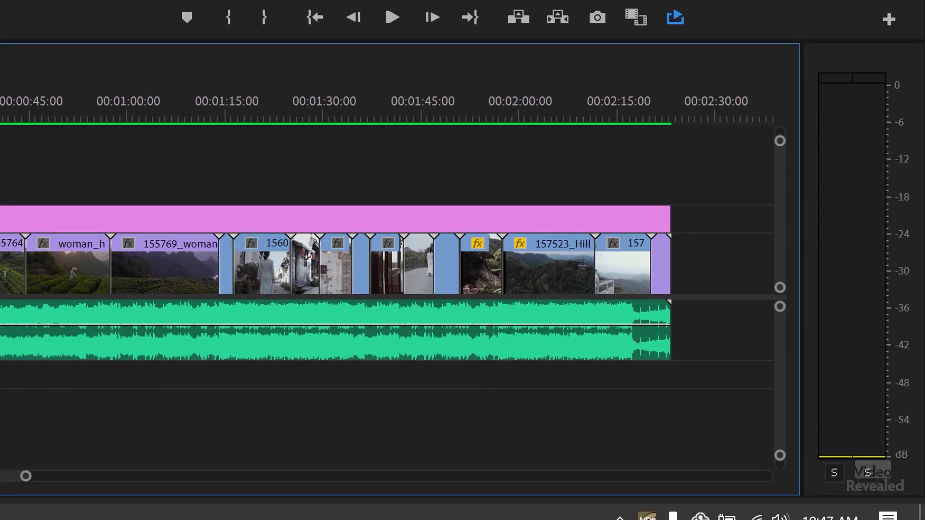
{"action": "left_click", "coordinate": [646, 505]}
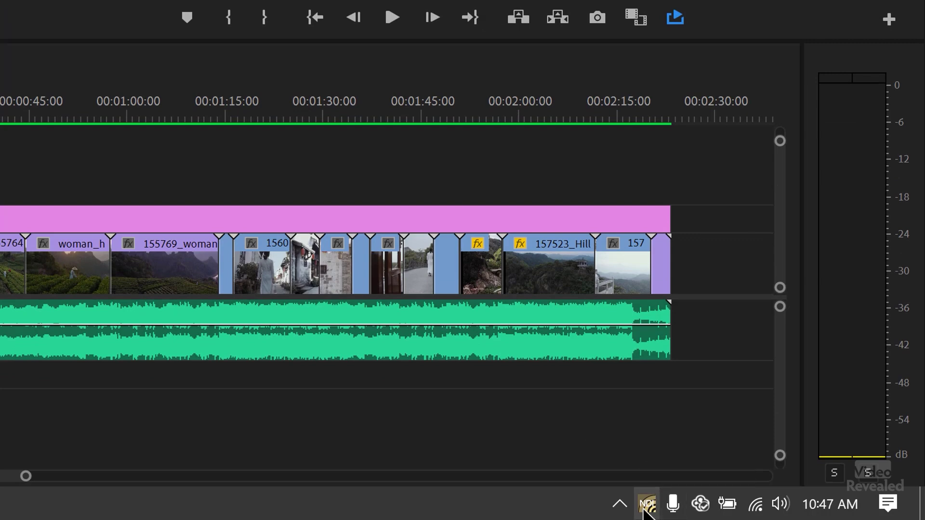
From the NDI tray menu, pick DELL7740 > Adobe Premiere Pro with audio at +0dB (SMPTE level)
{"action": "right_click", "coordinate": [646, 505]}
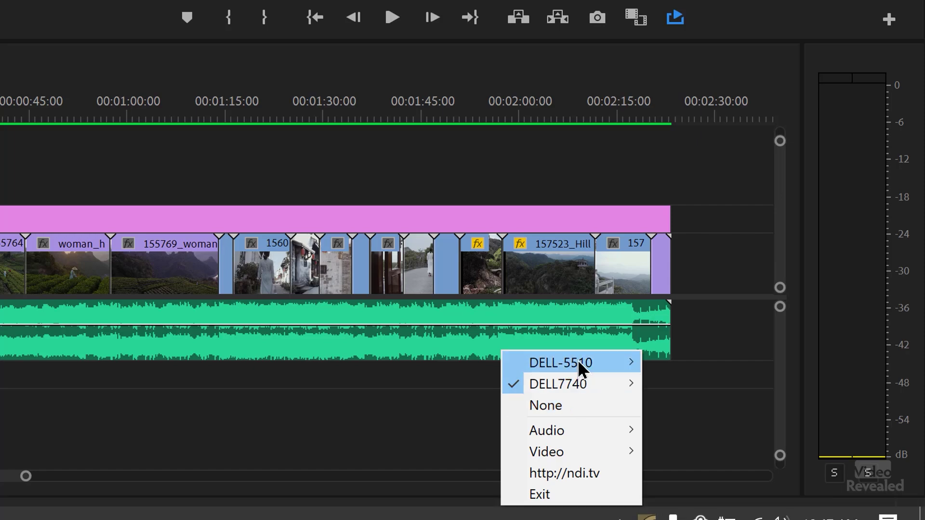
{"action": "mouse_move", "coordinate": [579, 362]}
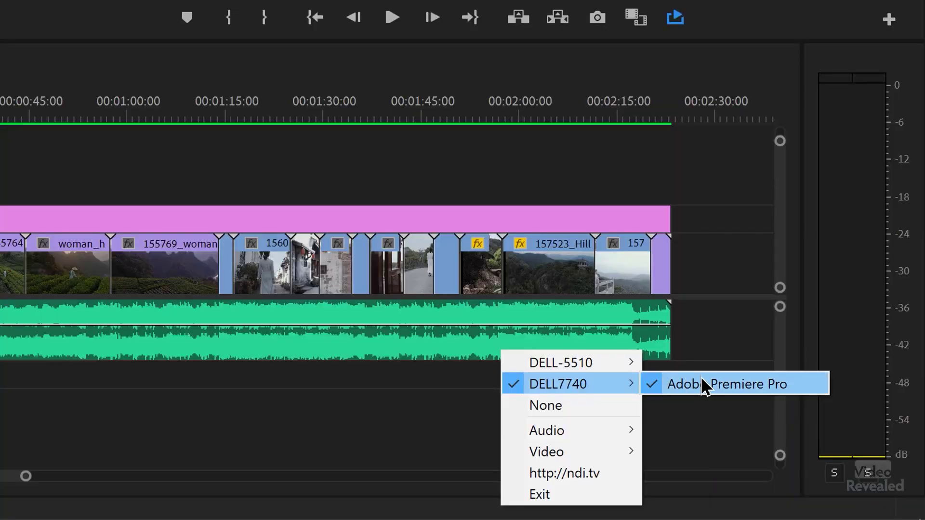
{"action": "mouse_move", "coordinate": [576, 434]}
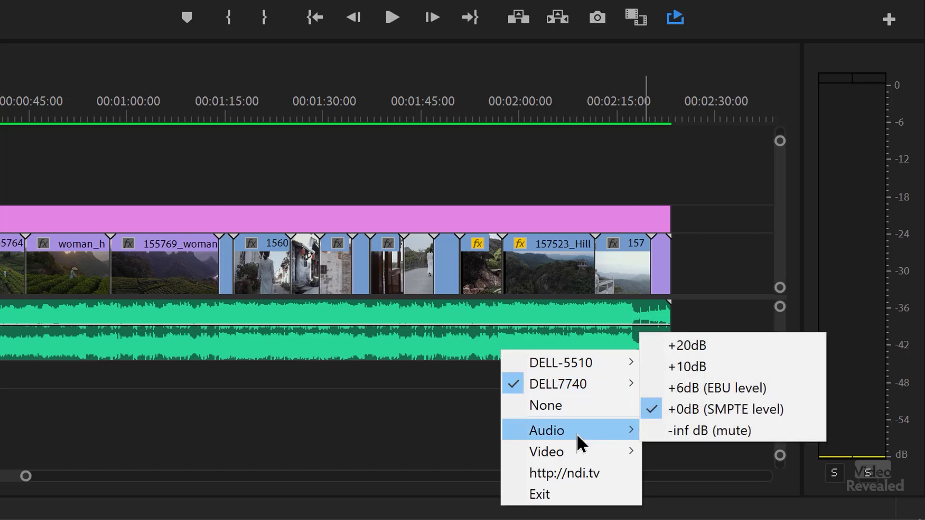
Dismiss the NDI tray menu, leaving the Premiere Pro source active
{"action": "mouse_move", "coordinate": [571, 452]}
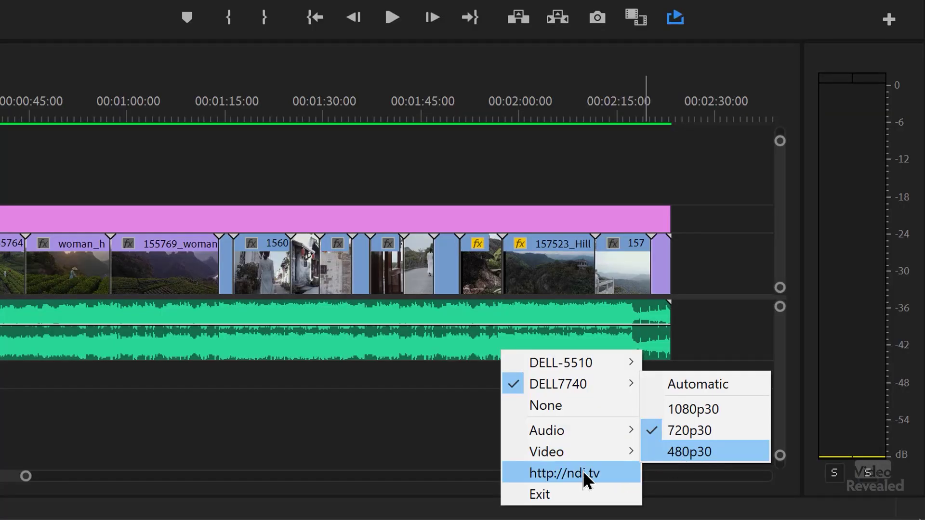
{"action": "left_click", "coordinate": [414, 453]}
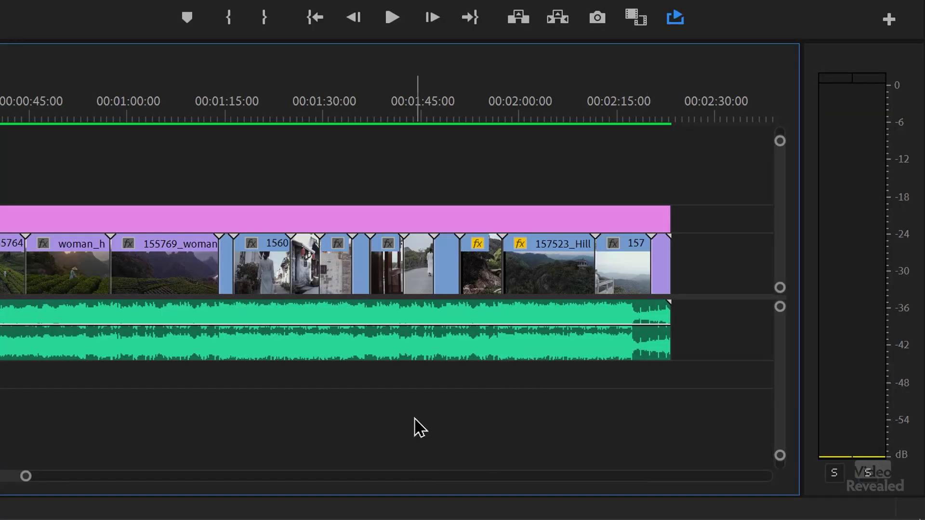